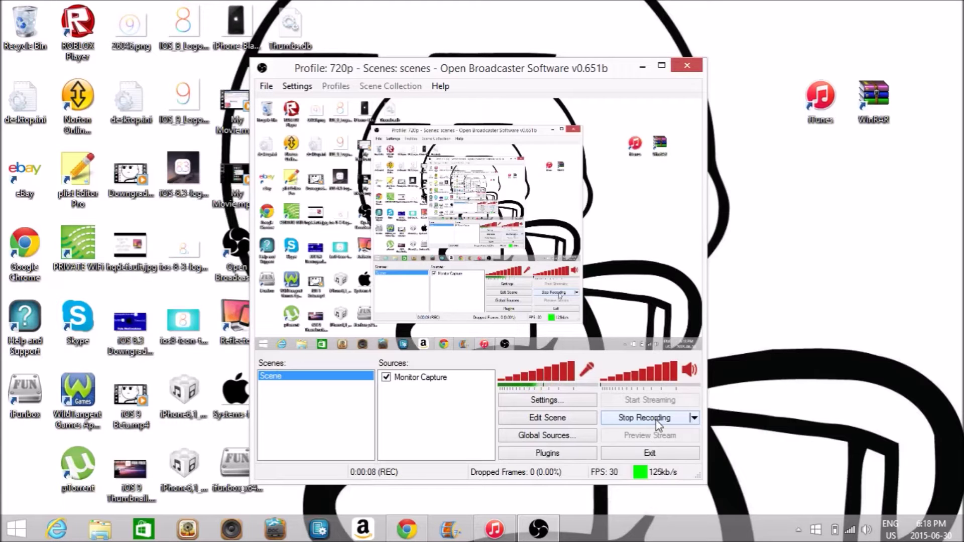
Minimize OBS and drag the iTunes and WinRAR shortcuts left so they sit side by side.
left_click(639, 73)
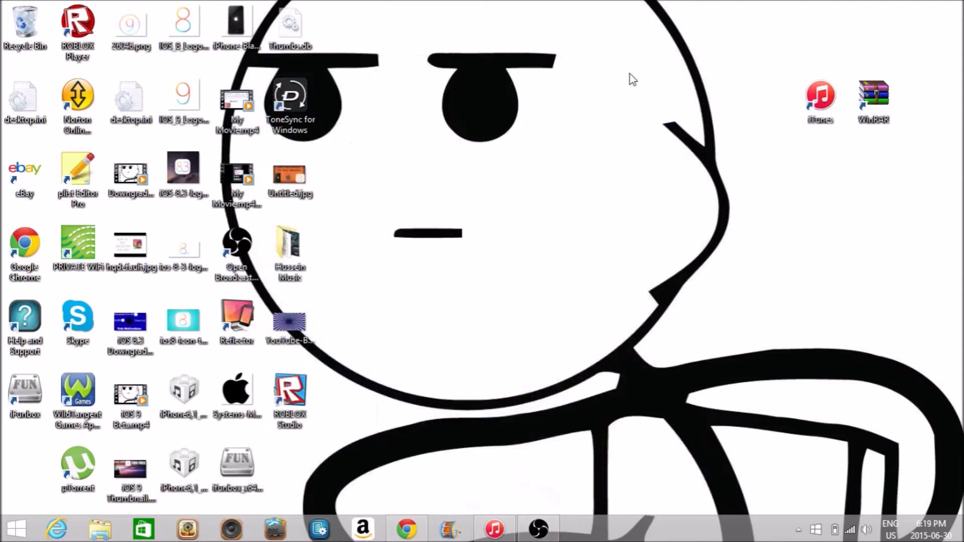
left_click_drag(819, 97, 608, 98)
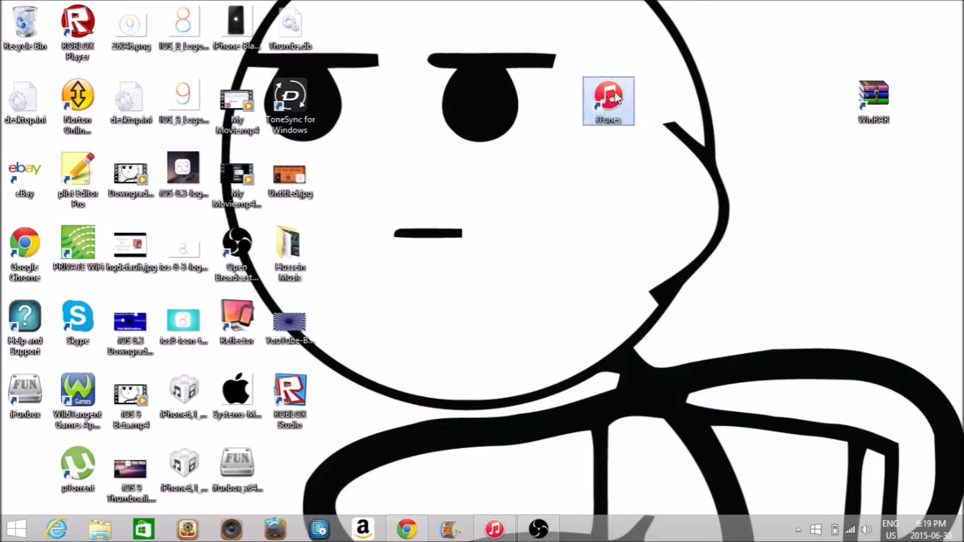
left_click(837, 77)
left_click_drag(873, 95, 662, 96)
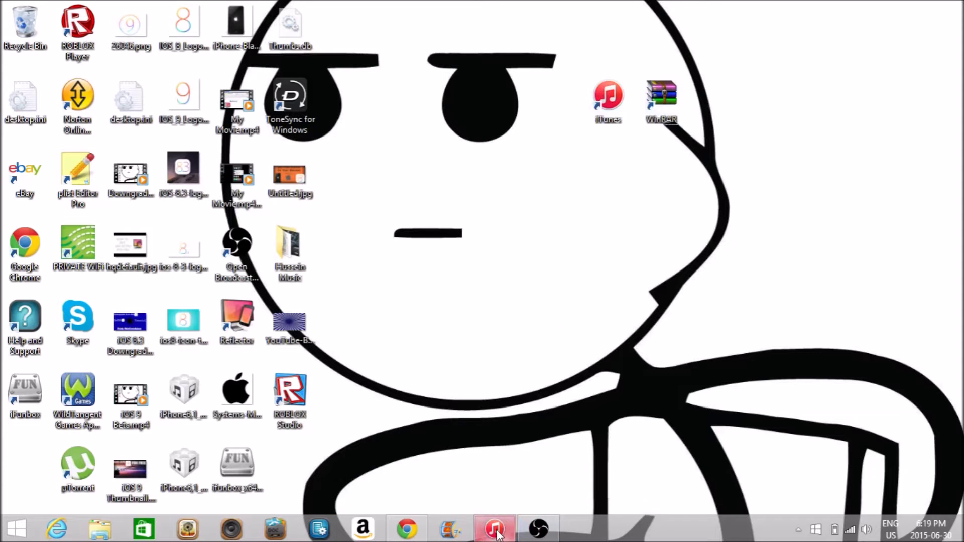
mouse_move(495, 533)
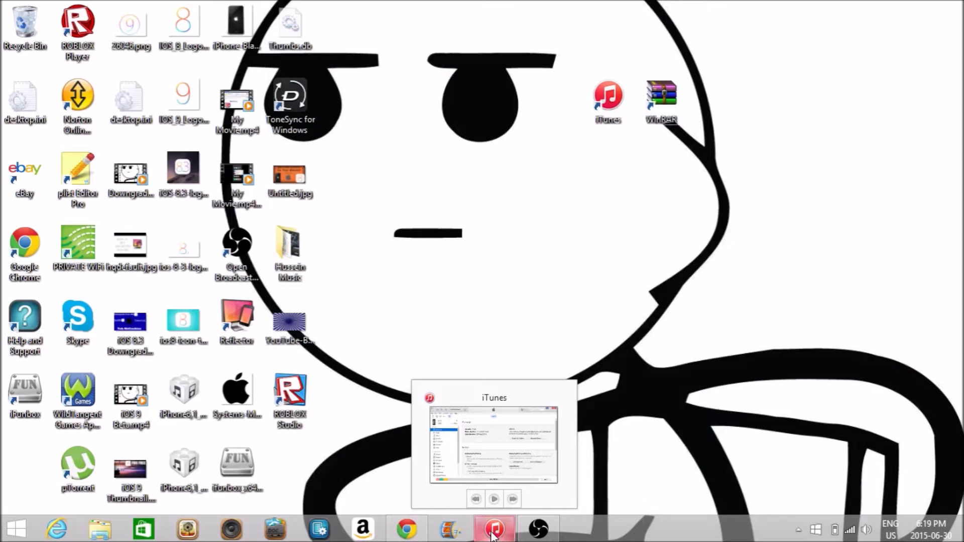
left_click(492, 533)
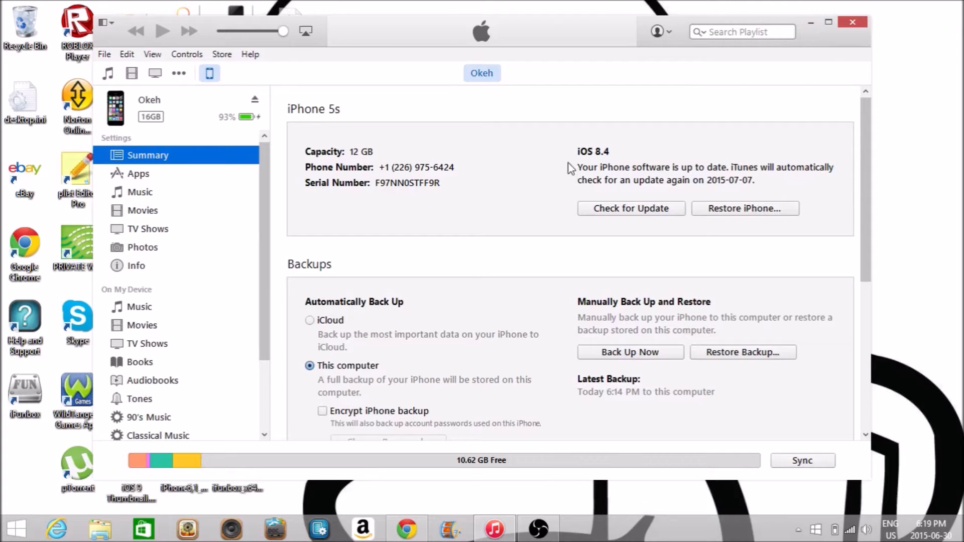
left_click(808, 25)
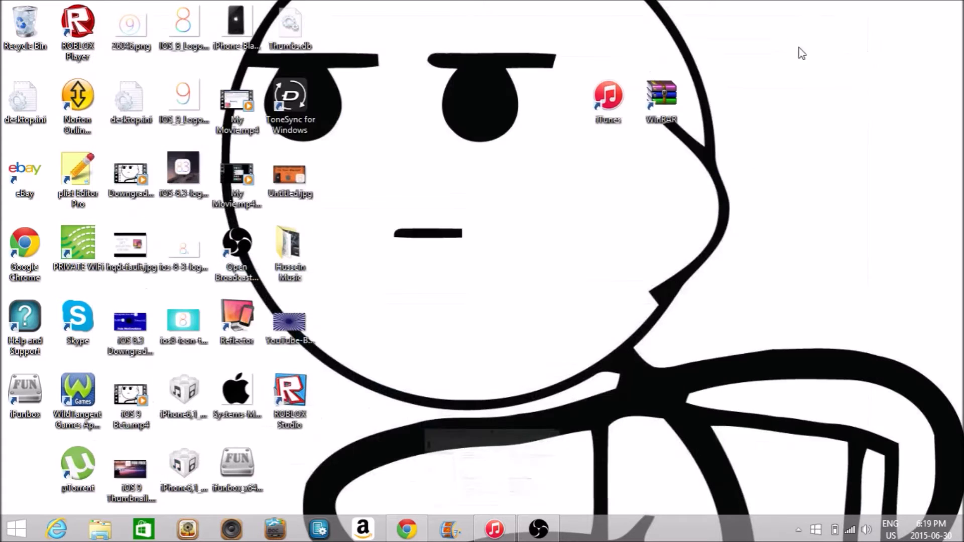
left_click(408, 528)
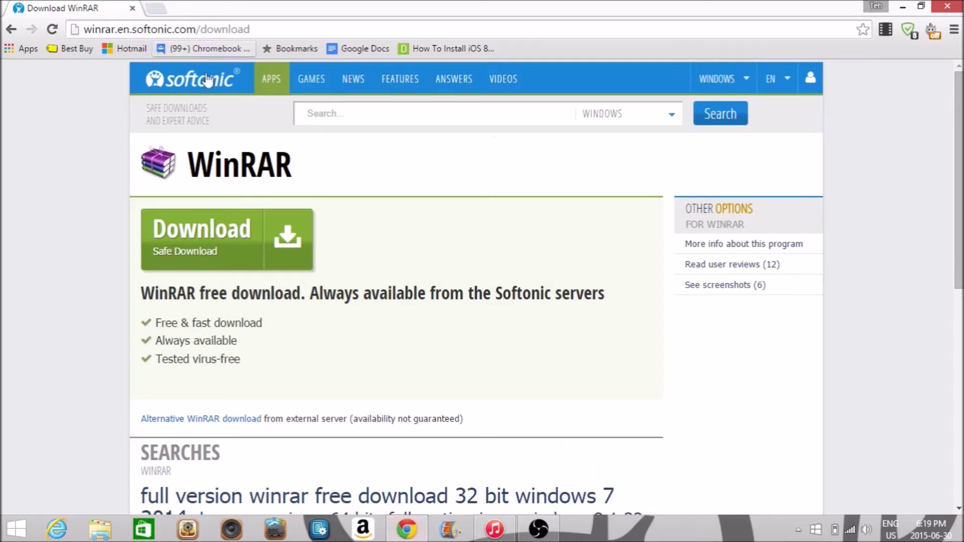
left_click(284, 30)
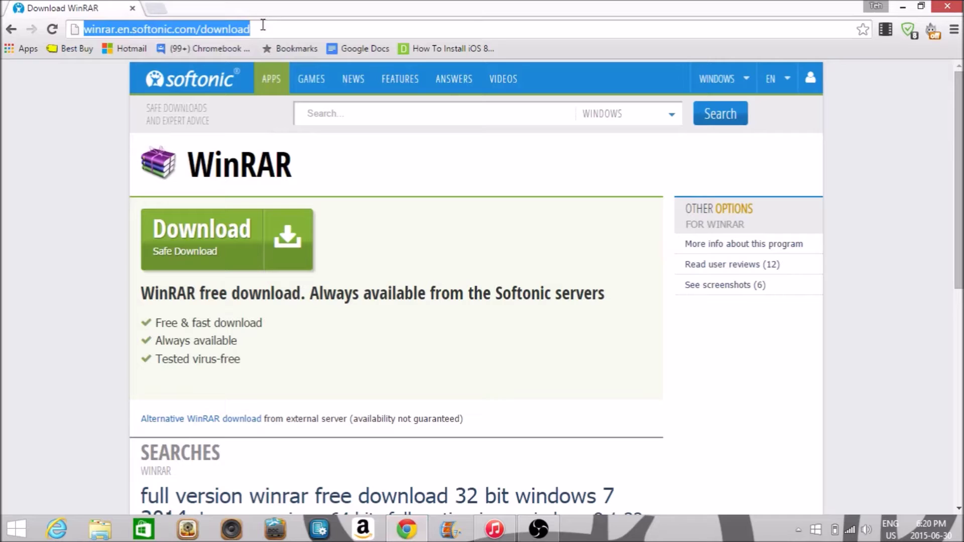
left_click(158, 121)
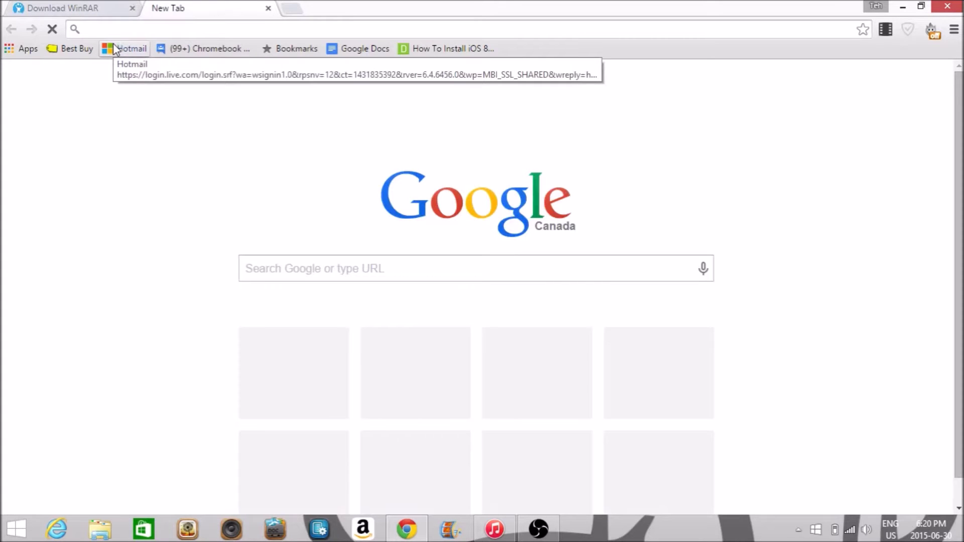
type("www.taig.com/en")
key("Return")
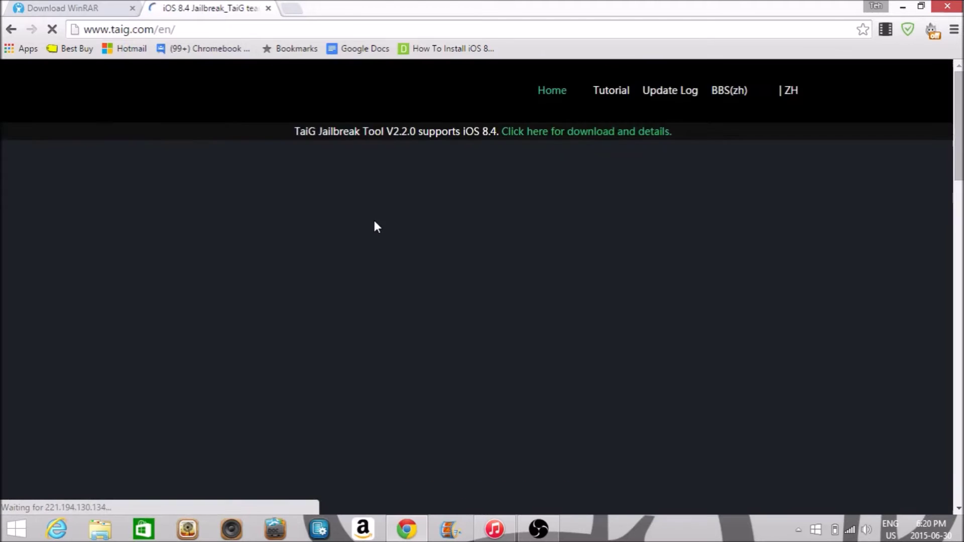
Scroll down to the TaiG download table, highlight V2.2.0, and open a blank tab.
scroll(371, 224, "down", 5)
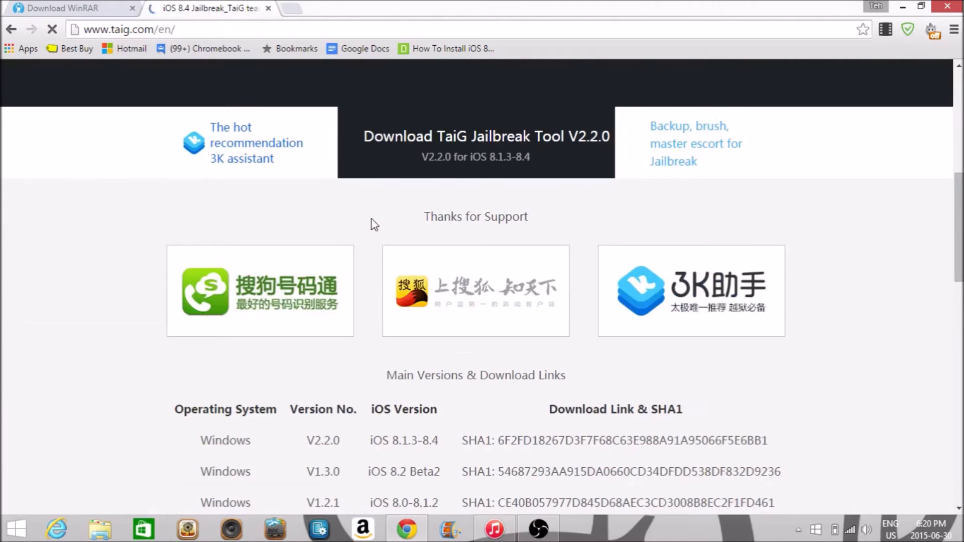
scroll(370, 222, "down", 3)
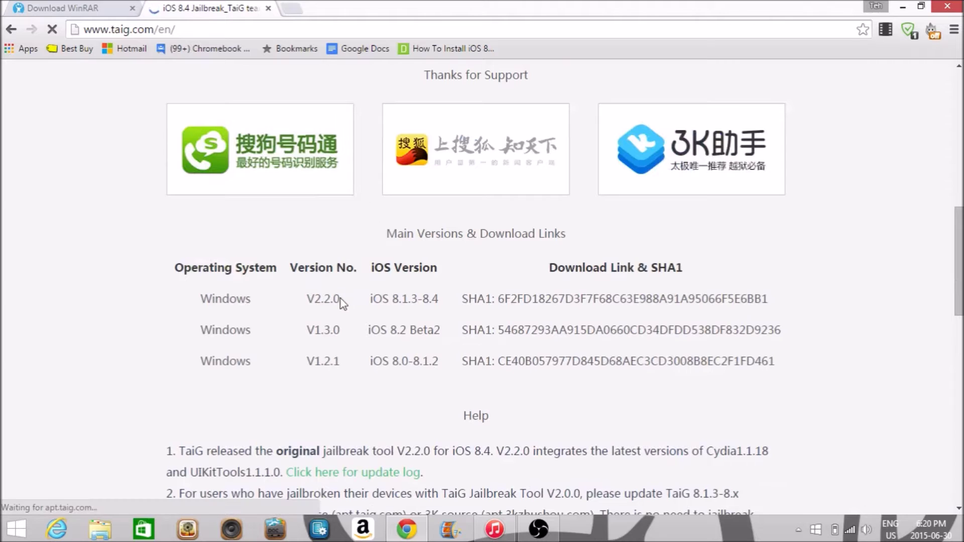
left_click_drag(308, 298, 347, 299)
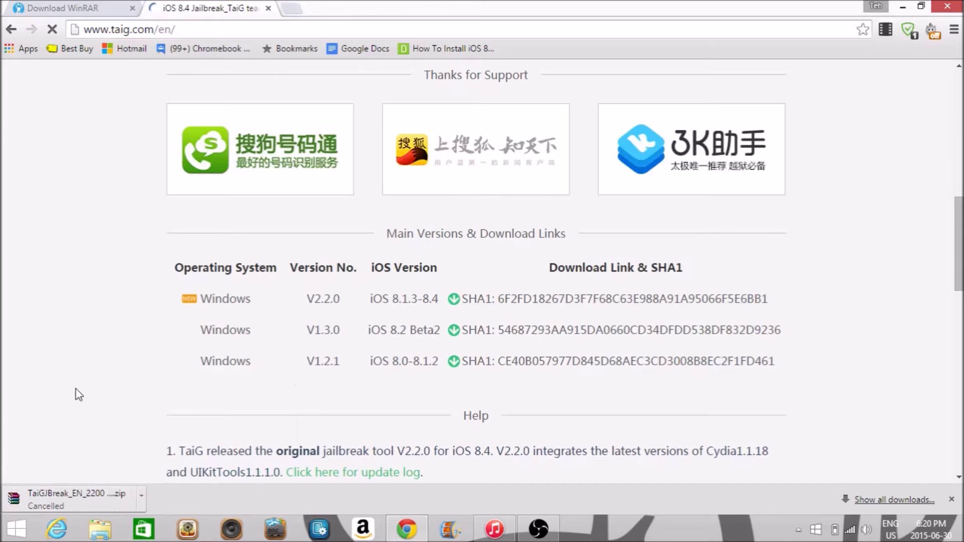
left_click(299, 11)
Paste the MEGA download link into the new tab's address bar and load it.
right_click(295, 24)
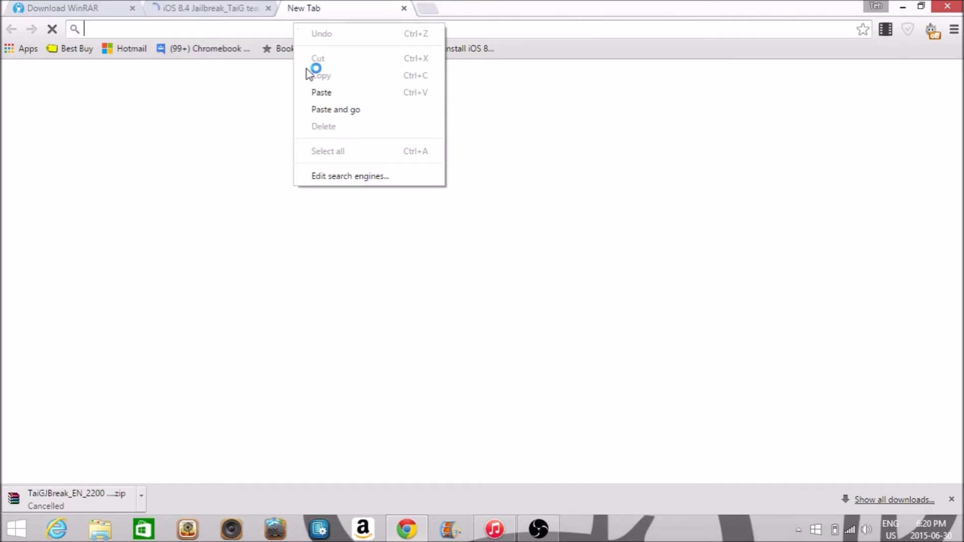
left_click(322, 93)
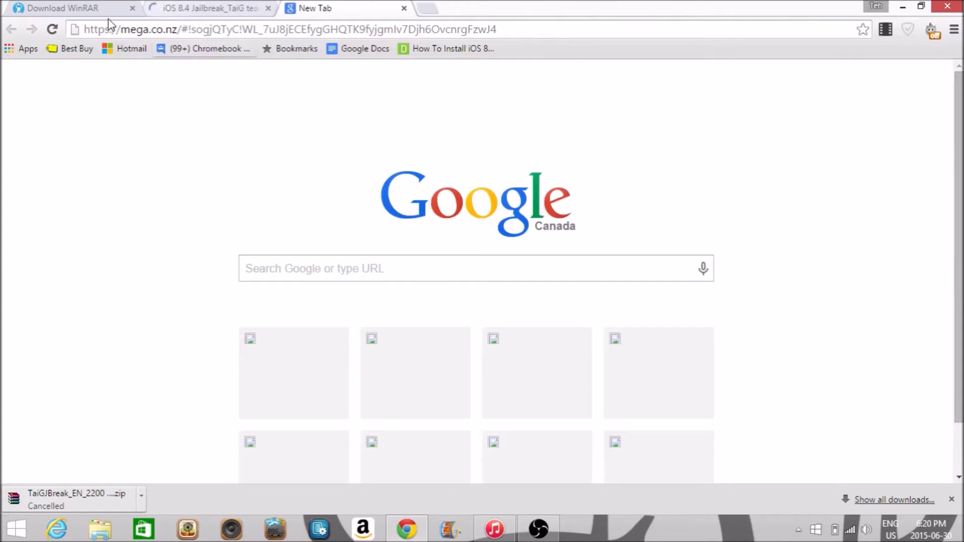
key("Return")
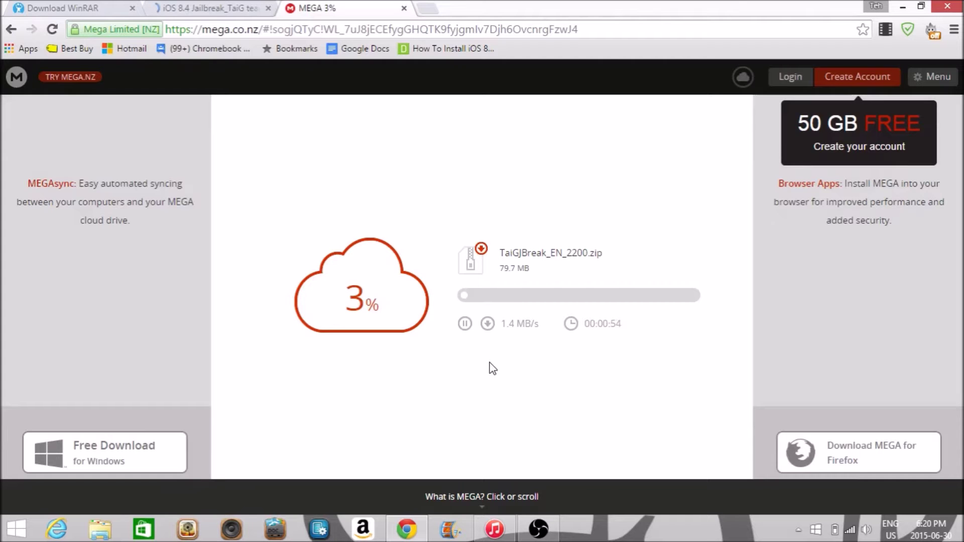
Pause the TaiGJBreak_EN_2200.zip download, close the MEGA tab confirming leave, then close the TaiG tab.
left_click(465, 323)
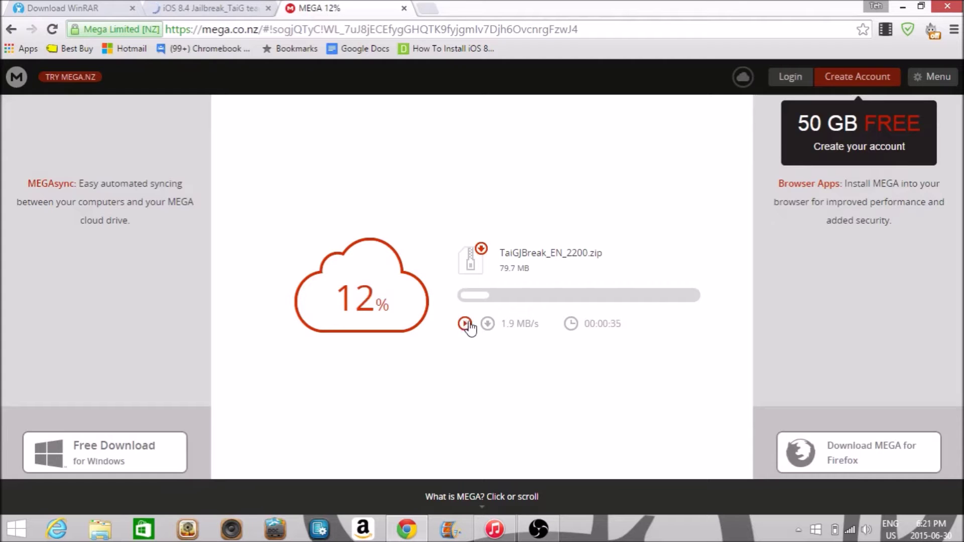
left_click(404, 8)
left_click(465, 149)
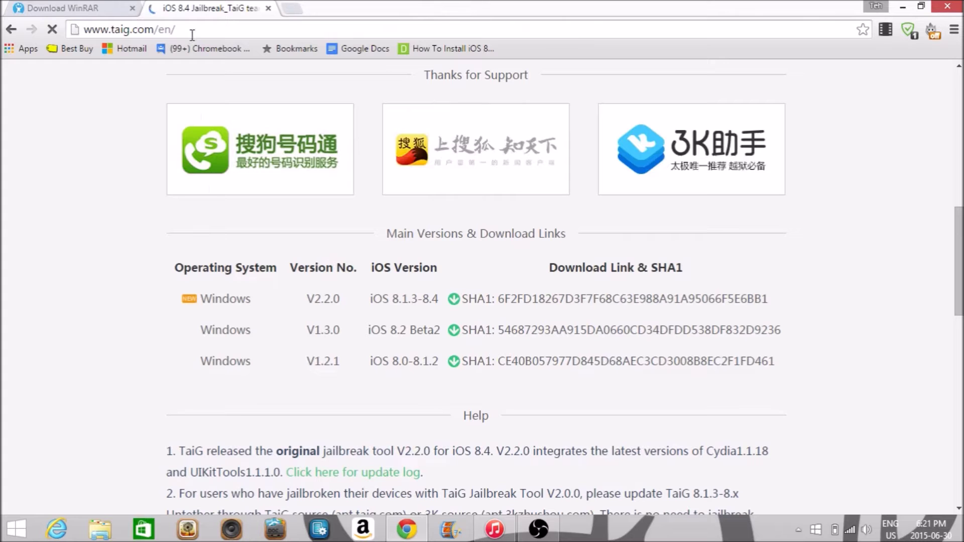
left_click(268, 8)
Close Chrome, launch WinRAR, and open TaiGJBreak_EN_2200.zip from Downloads, cancelling an accidental rename.
left_click(132, 8)
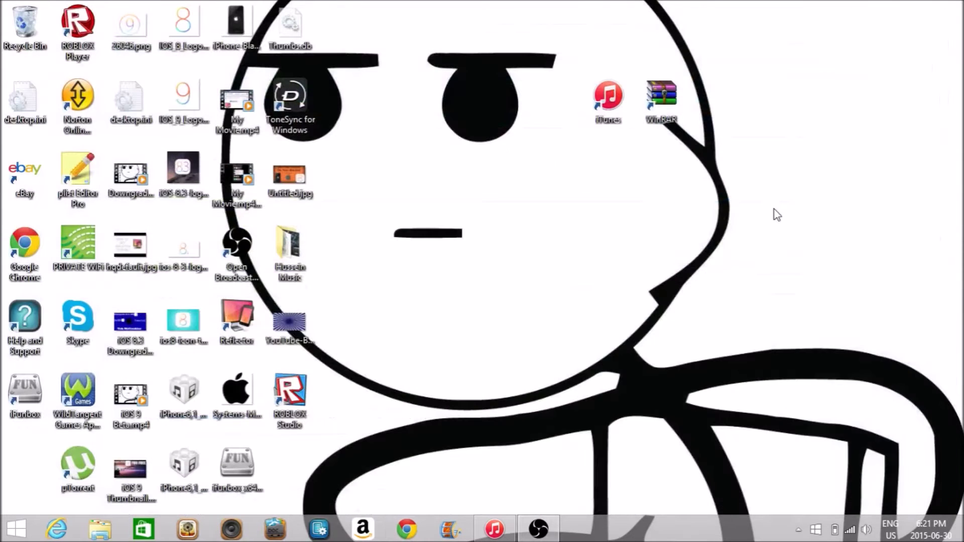
double_click(654, 90)
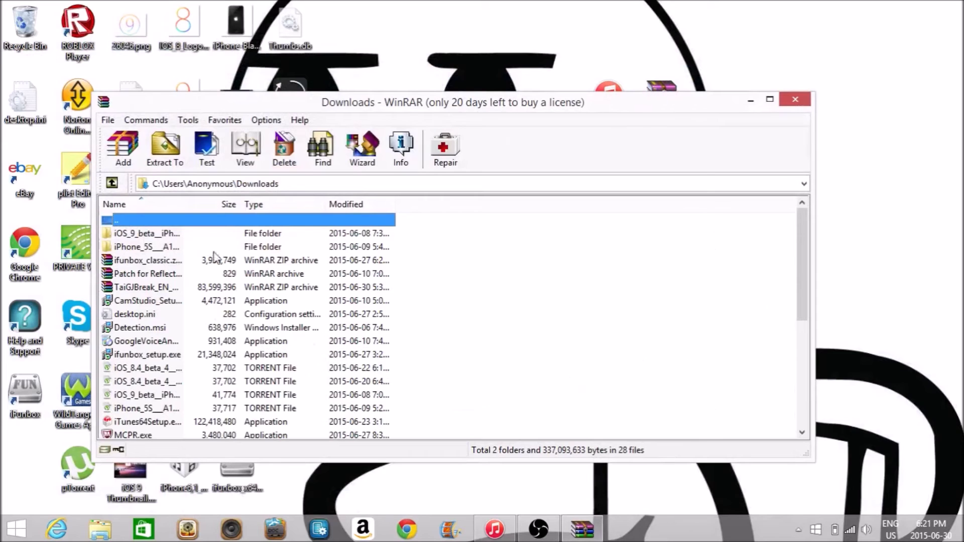
left_click(143, 293)
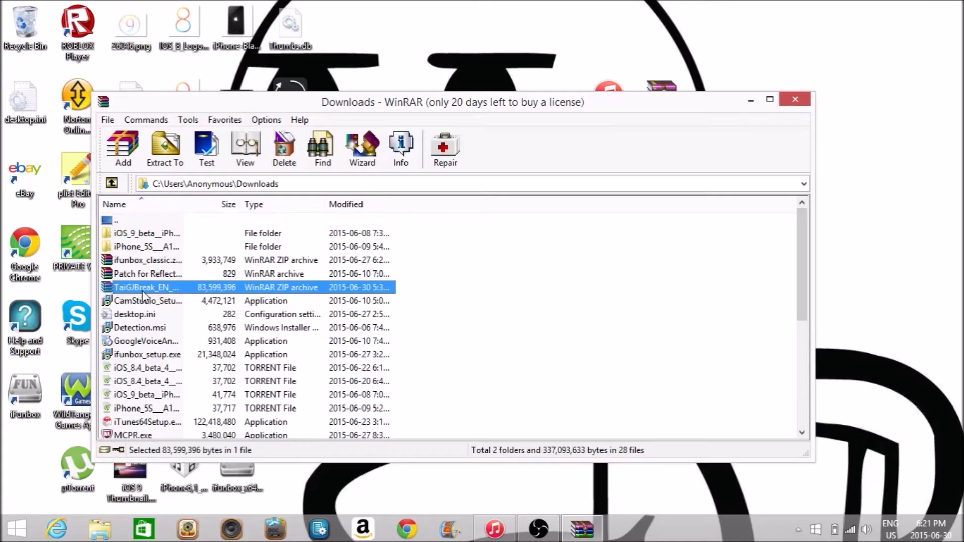
left_click(183, 294)
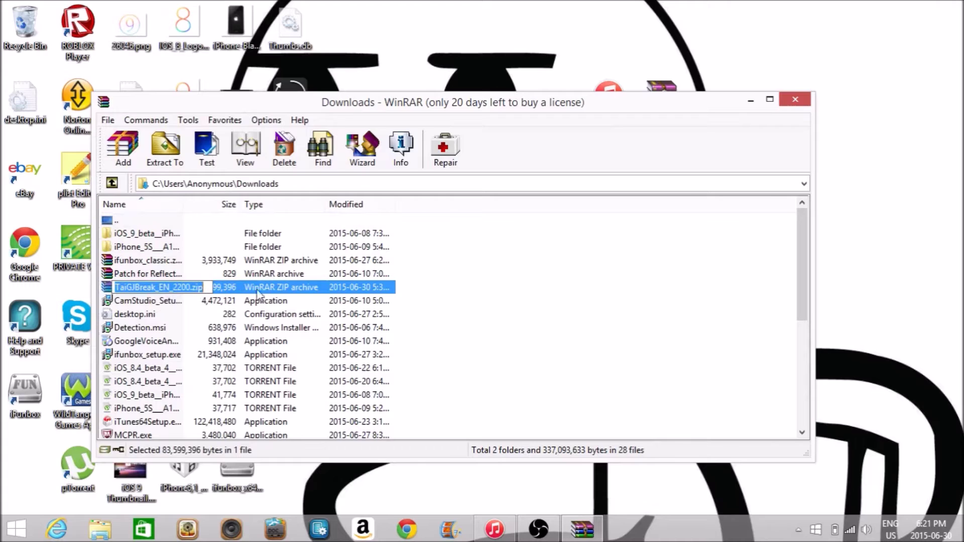
left_click(257, 291)
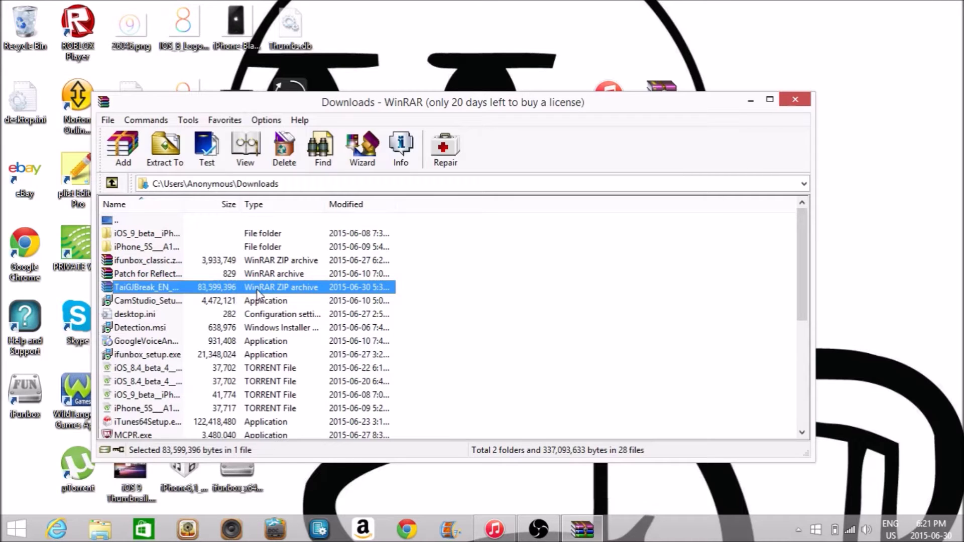
double_click(258, 294)
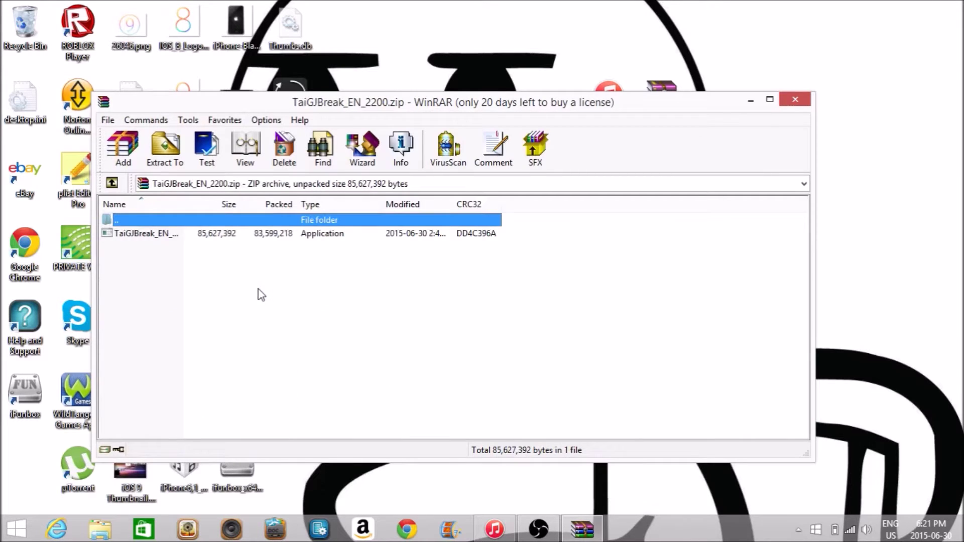
Drag the TaiGJBreak_EN application out of the archive onto the desktop and close WinRAR.
left_click(209, 237)
left_click_drag(211, 242, 359, 29)
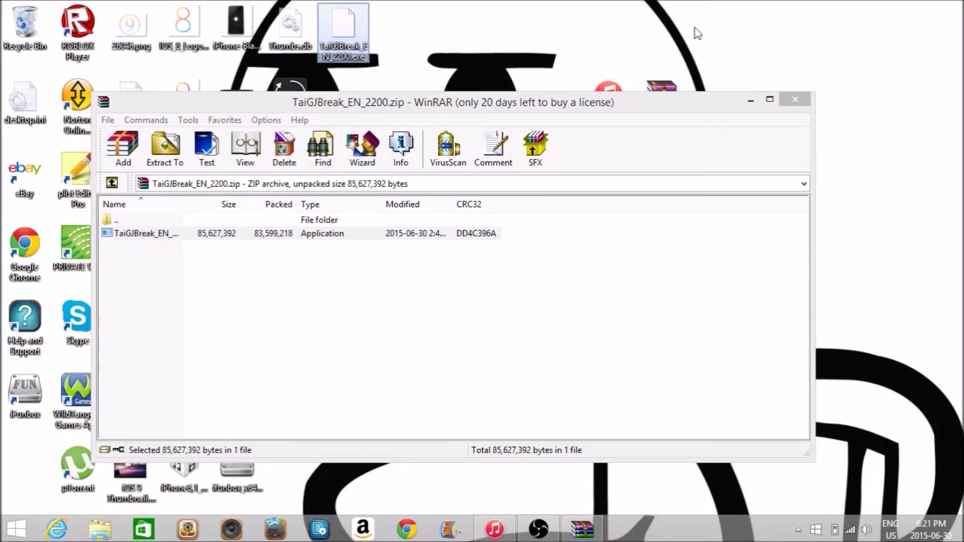
left_click(803, 102)
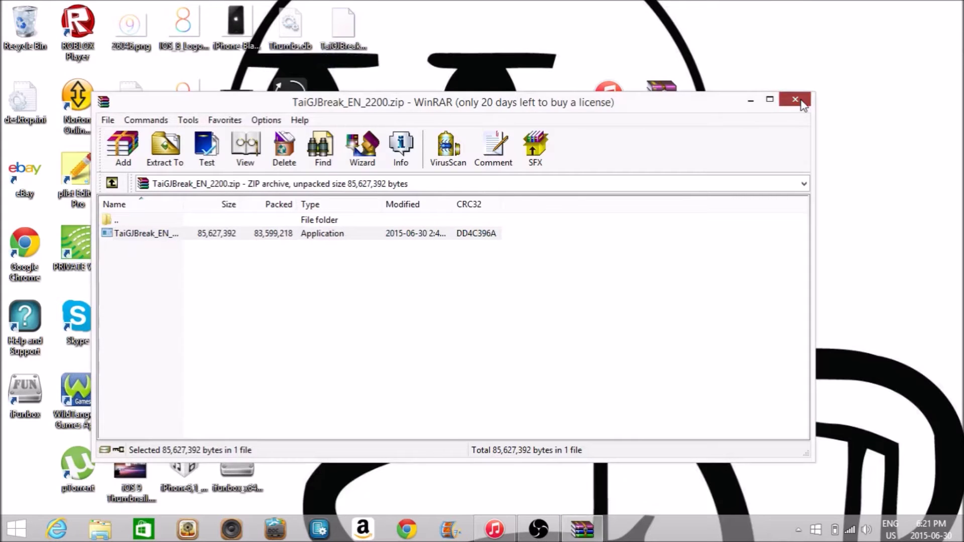
left_click(335, 20)
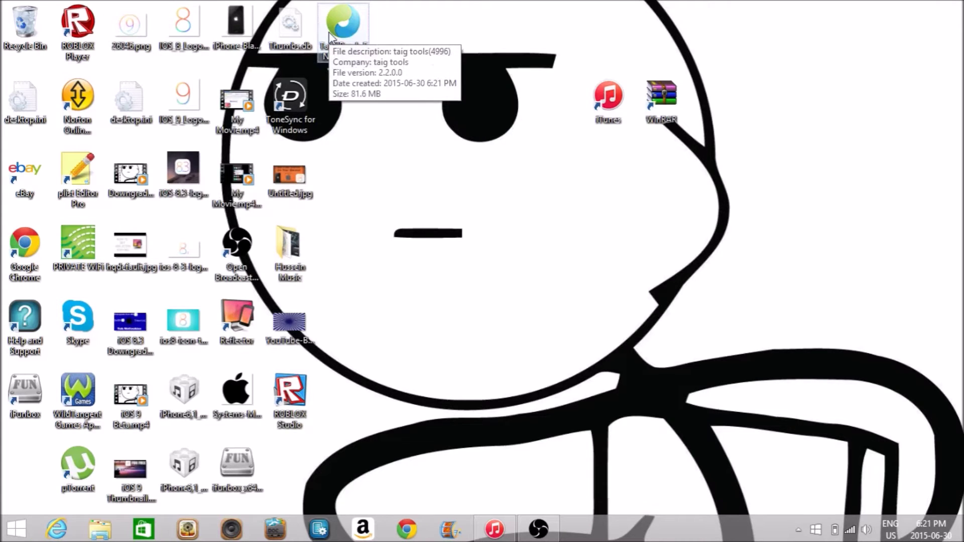
Run TaiGJBreak_EN_2200.exe as administrator, using More info and Run anyway to bypass SmartScreen.
right_click(363, 31)
left_click(421, 50)
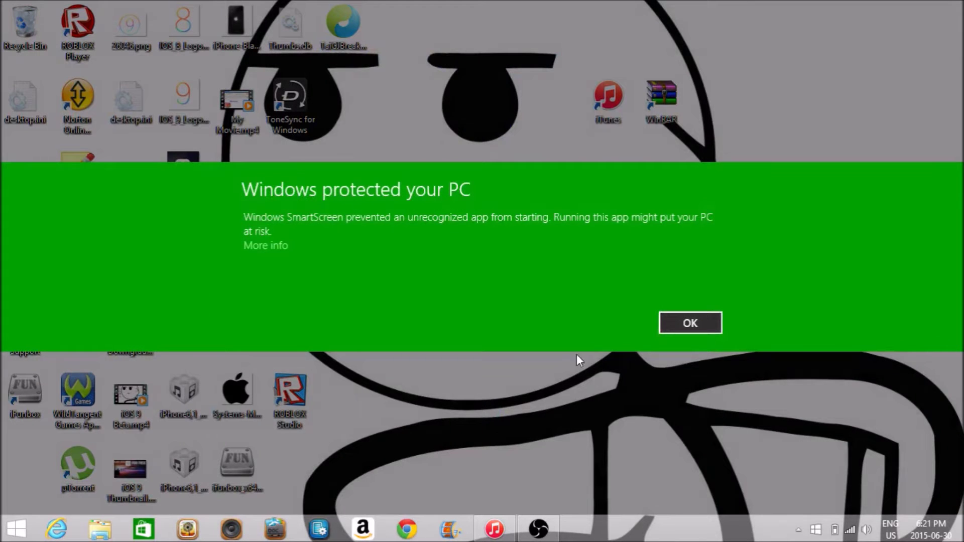
left_click(256, 247)
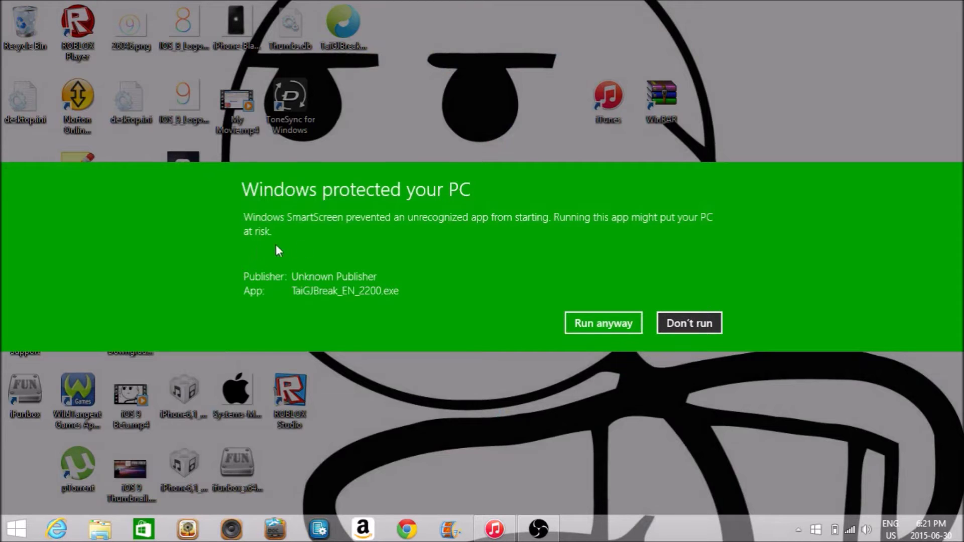
left_click(567, 321)
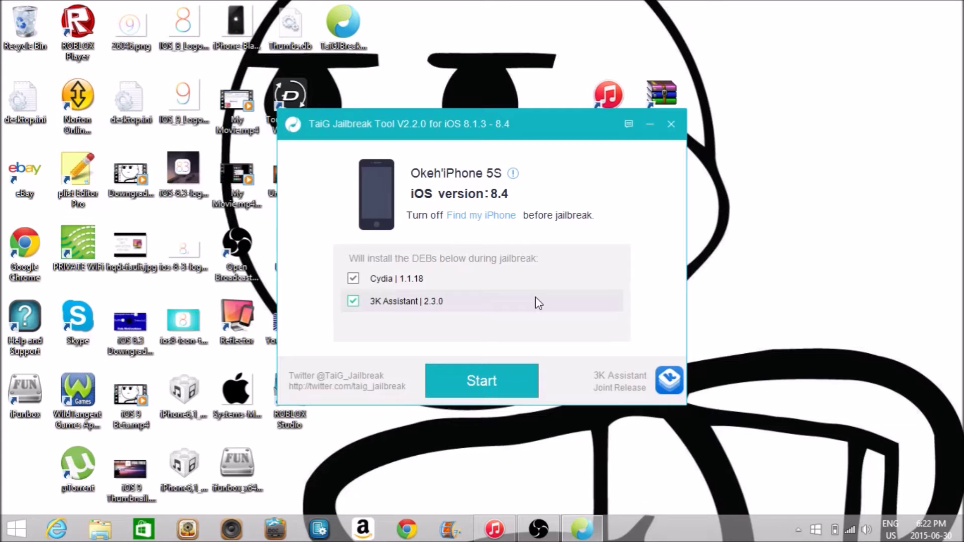
Uncheck 3K Assistant, dismiss its promotion popup, and start jailbreaking with Cydia 1.1.18 only.
left_click(353, 301)
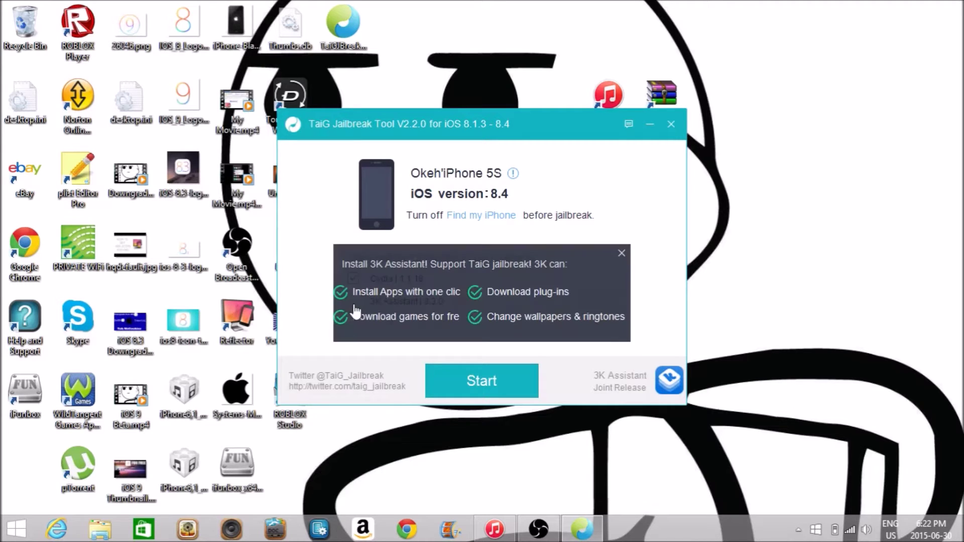
left_click(621, 253)
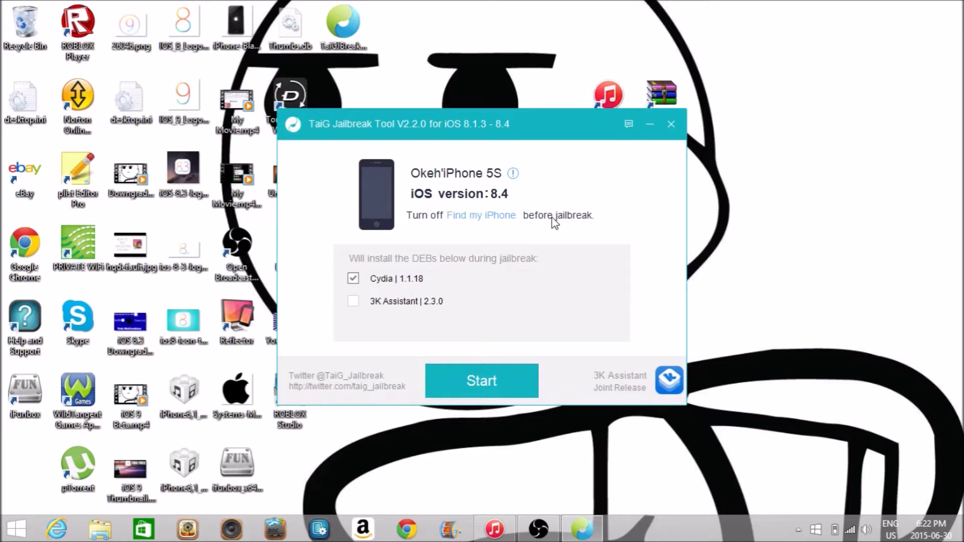
left_click(469, 385)
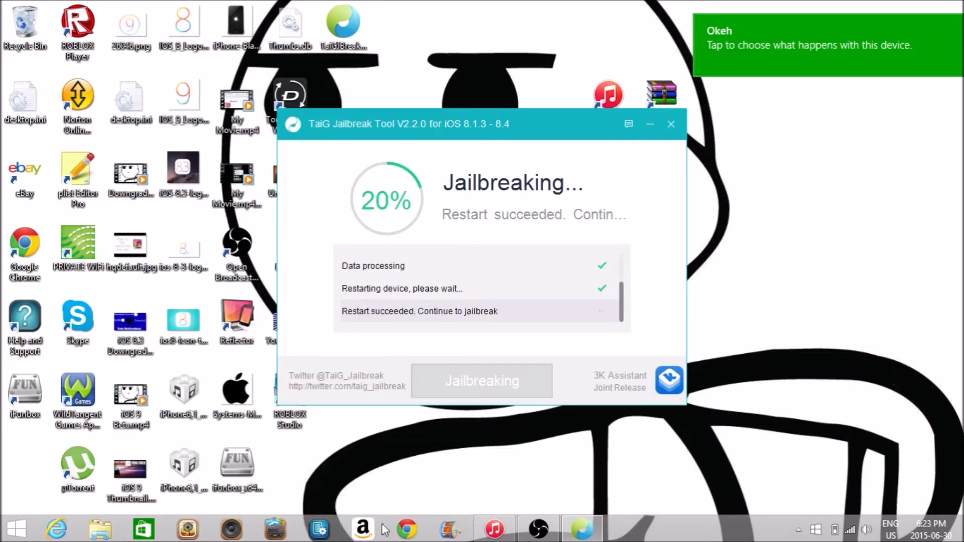
Bring up OBS, mute its microphone, and minimize the recorder.
left_click(545, 529)
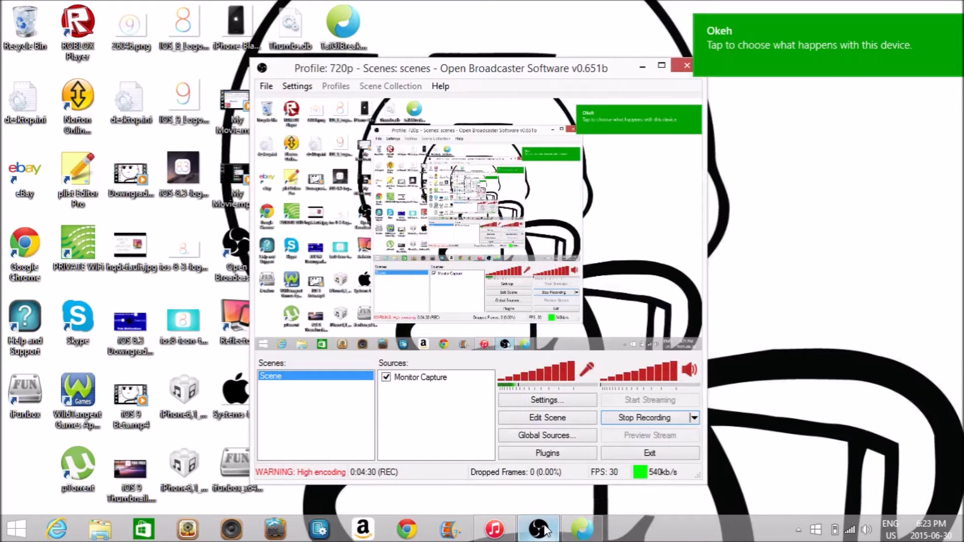
left_click(266, 86)
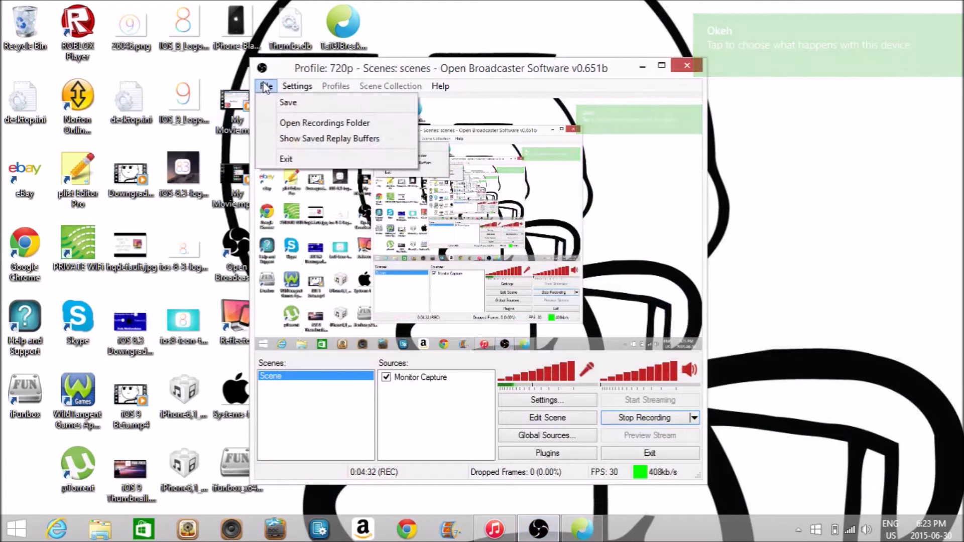
left_click(265, 86)
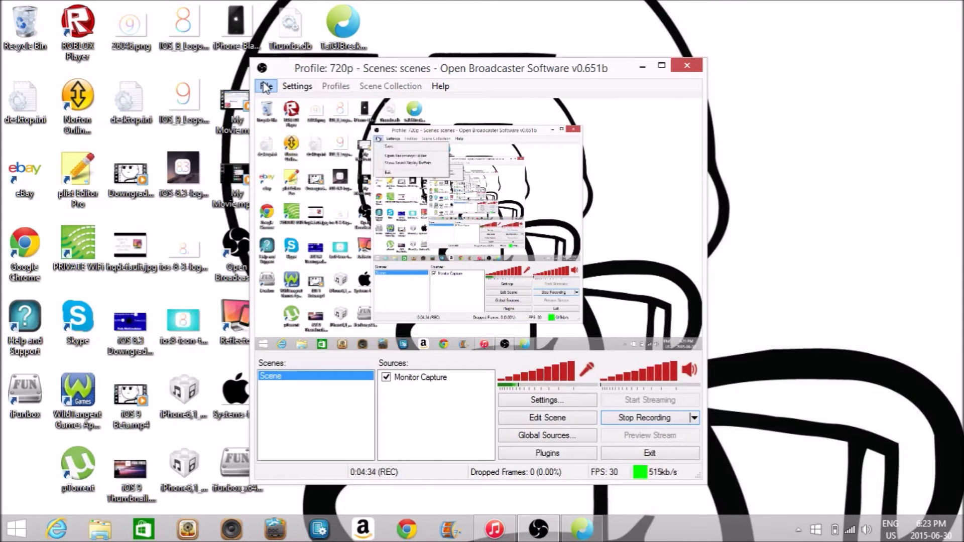
left_click(526, 363)
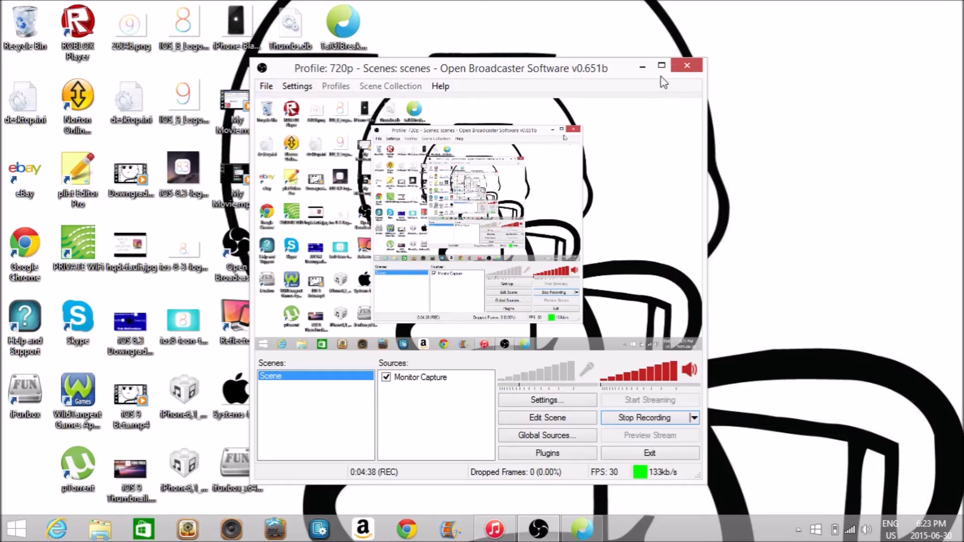
left_click(642, 66)
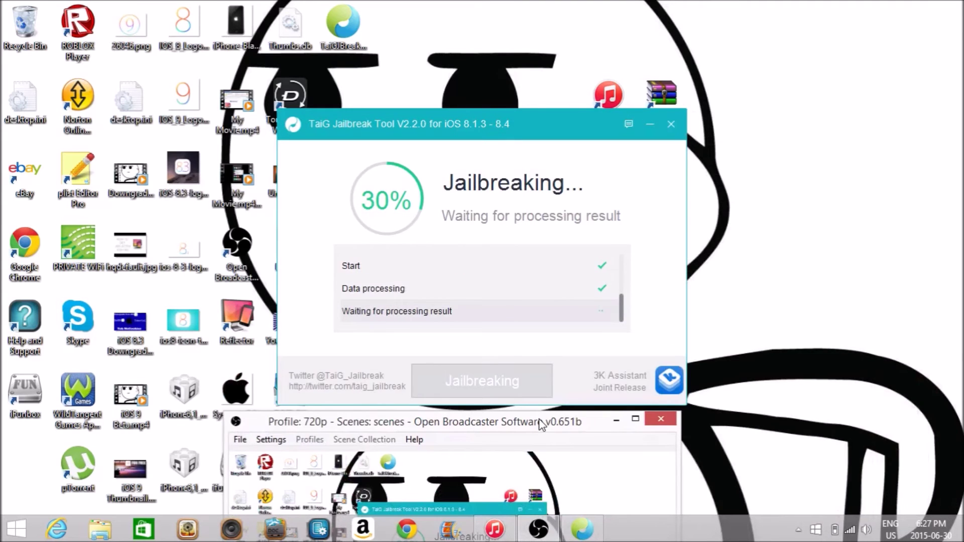
Move OBS right and TaiG left, minimize OBS, and dismiss the iTunes sync-services error.
left_click_drag(541, 424, 961, 15)
left_click_drag(378, 123, 140, 92)
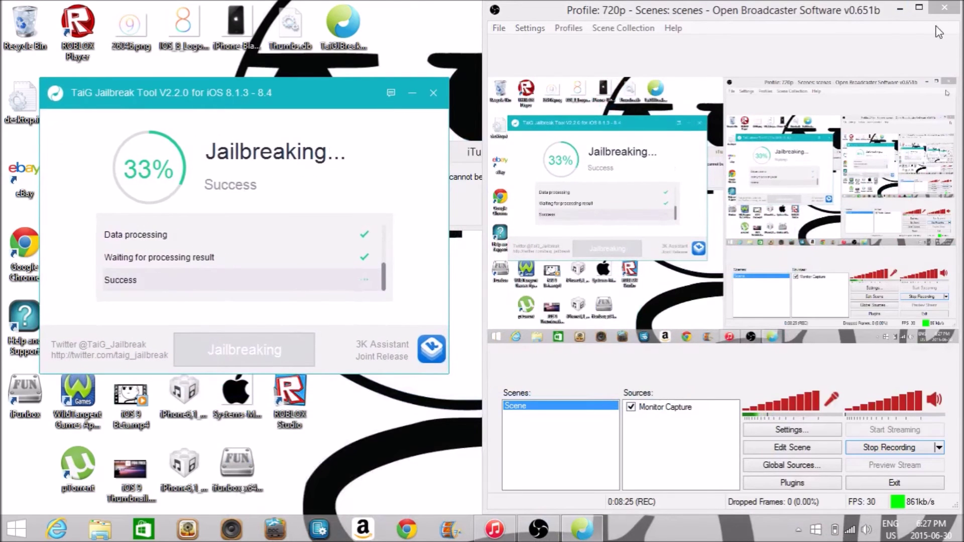
left_click(899, 9)
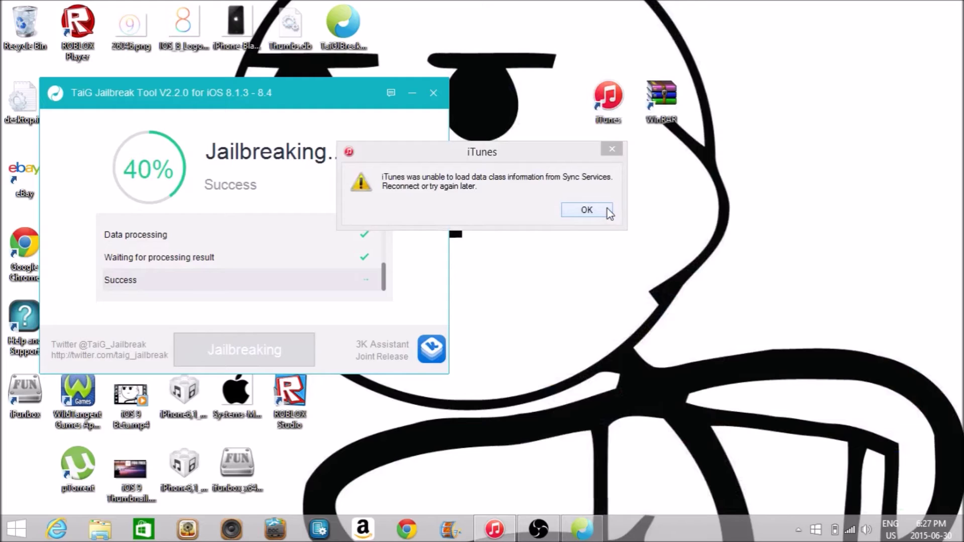
left_click(586, 209)
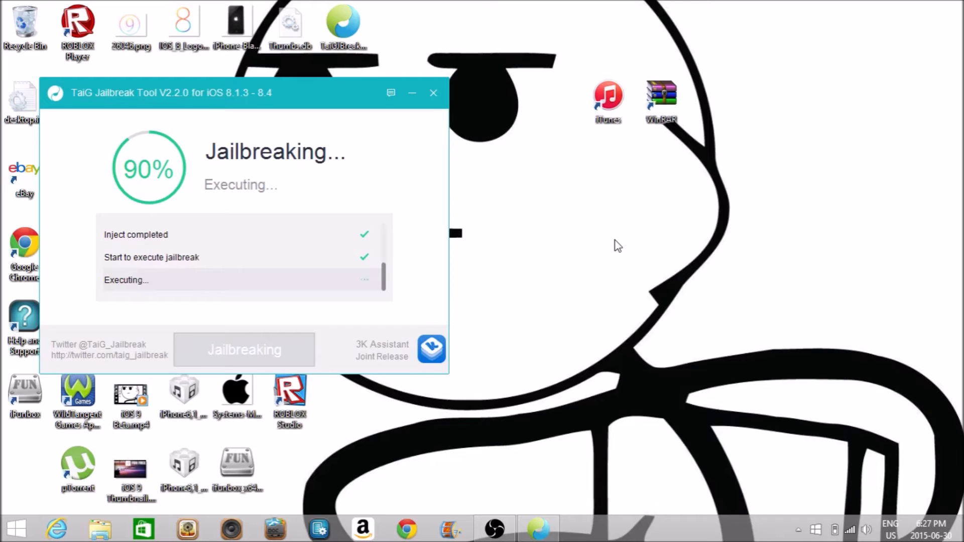
Restore the OBS recorder beside TaiG, close the stray Help and Support window, and await 'Jailbreak succeeded!'.
left_click(513, 528)
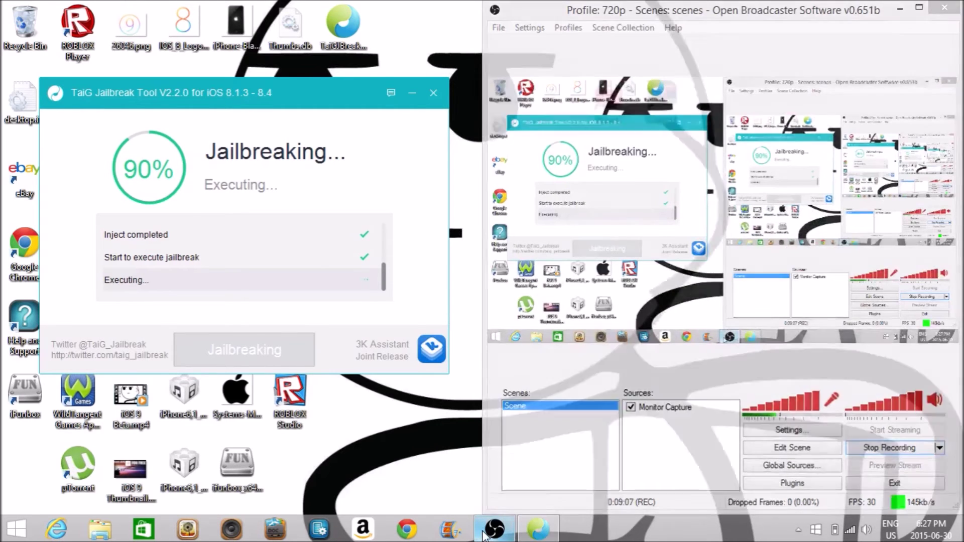
left_click(484, 533)
left_click(484, 534)
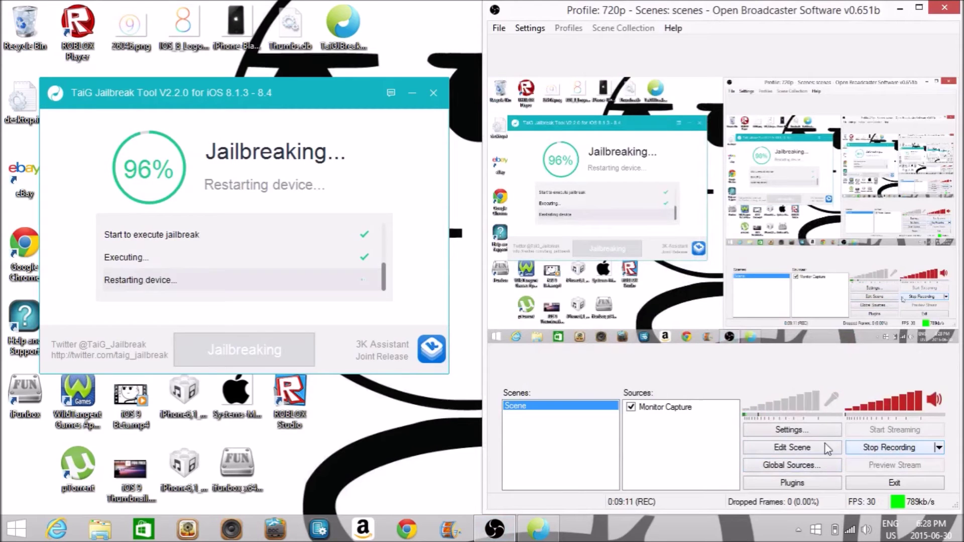
left_click(400, 440)
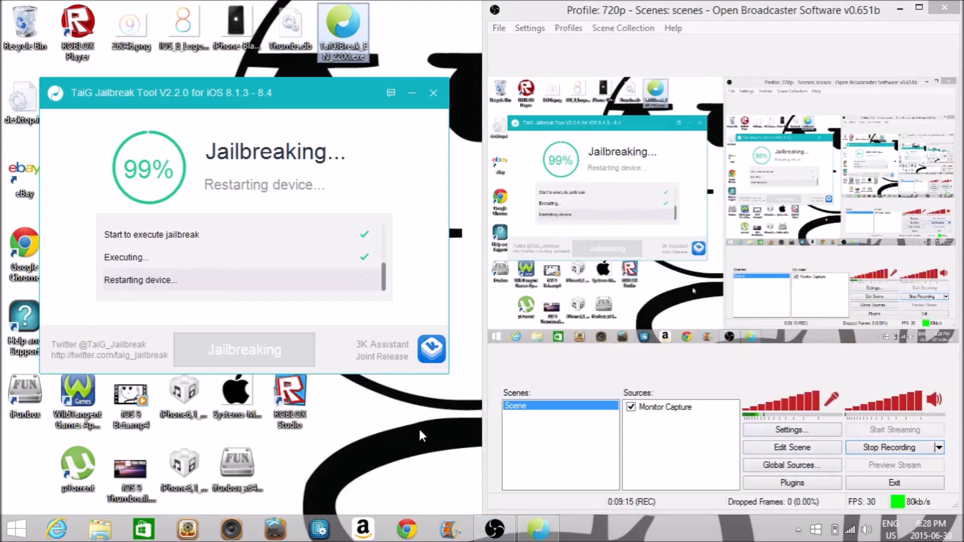
key("F1")
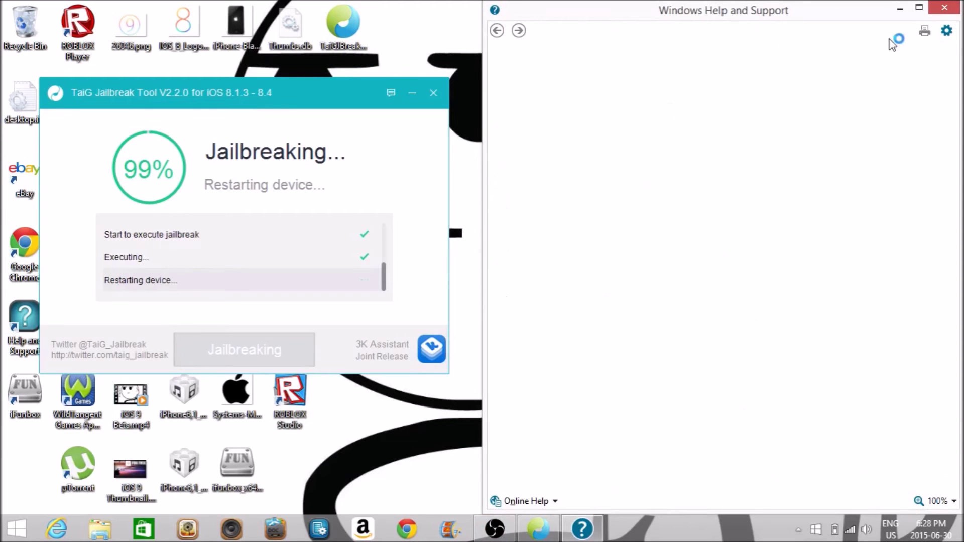
left_click(932, 11)
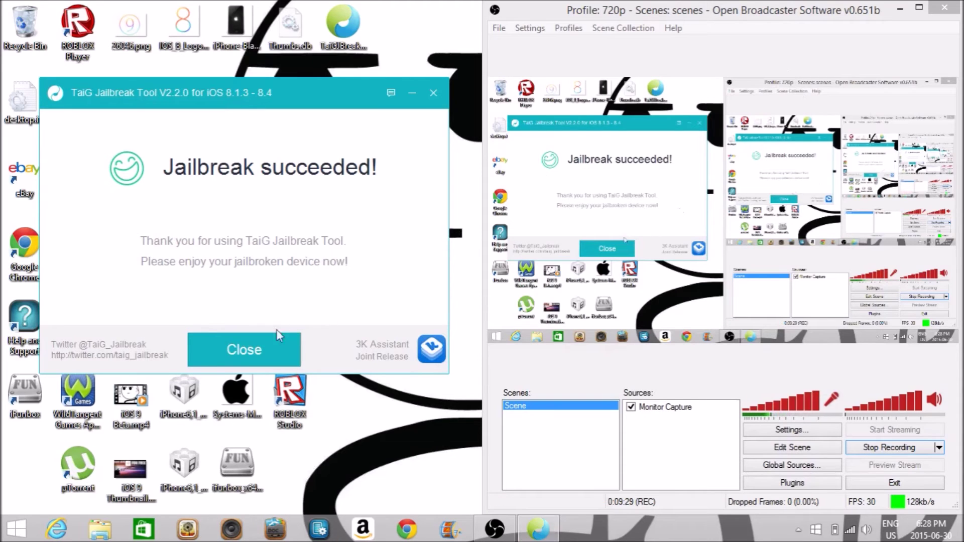
Dismiss TaiG's success message, then quit iTunes and cancel its sync with the iPhone.
left_click(279, 347)
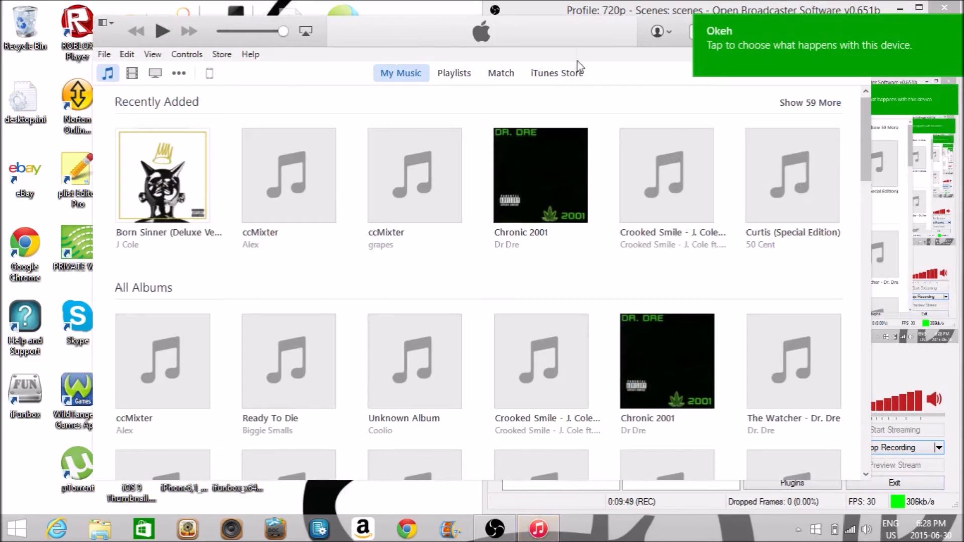
left_click_drag(582, 45, 310, 101)
left_click(590, 72)
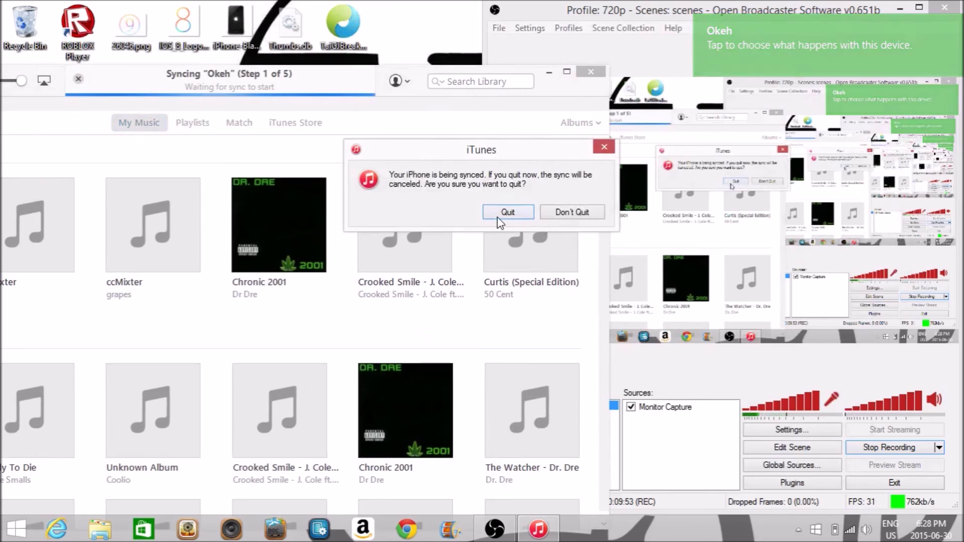
left_click(506, 212)
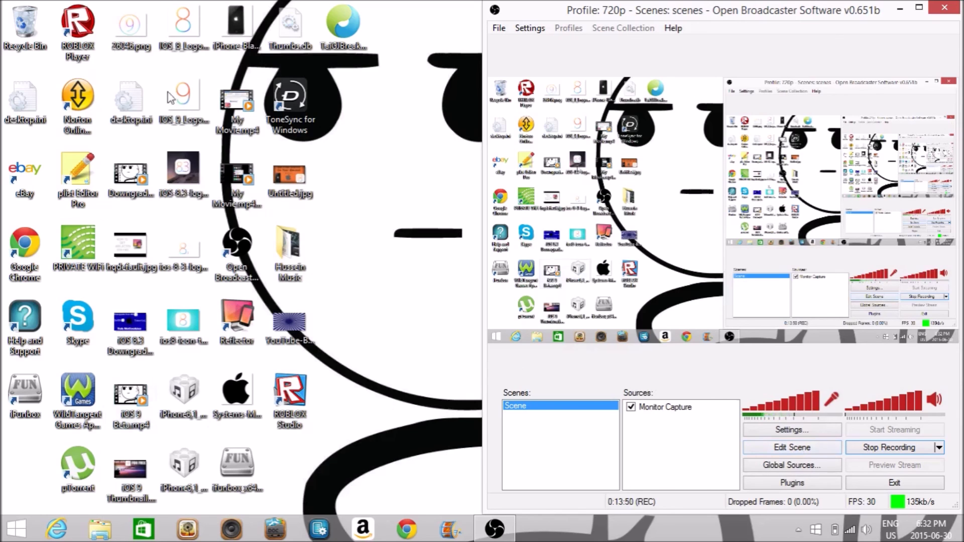
Move the TaiGJBreak_EN_2200.exe icon to the bottom of the desktop's first column.
left_click_drag(337, 21, 18, 472)
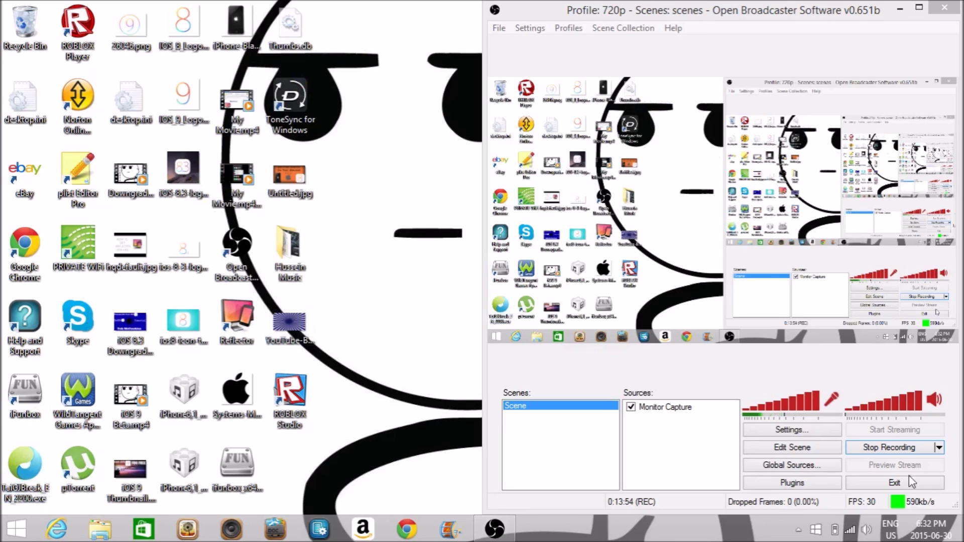